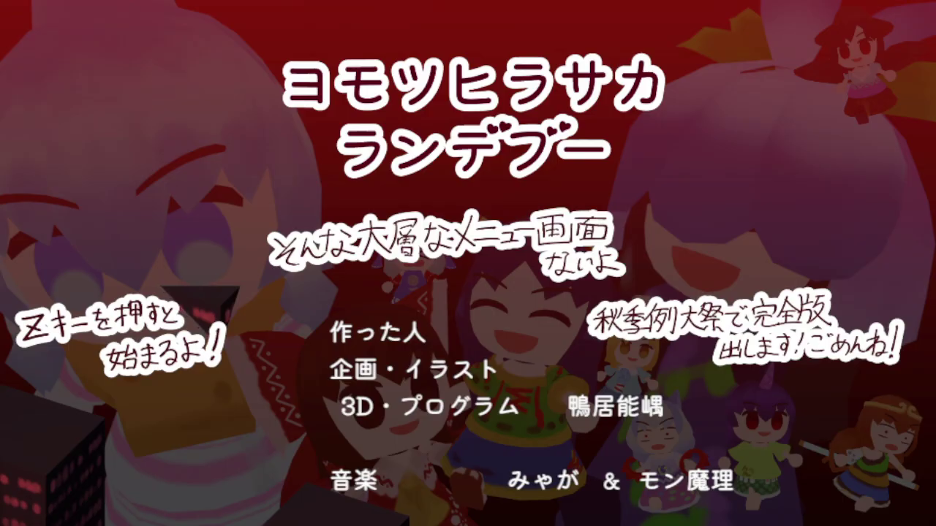
pyautogui.press('z')
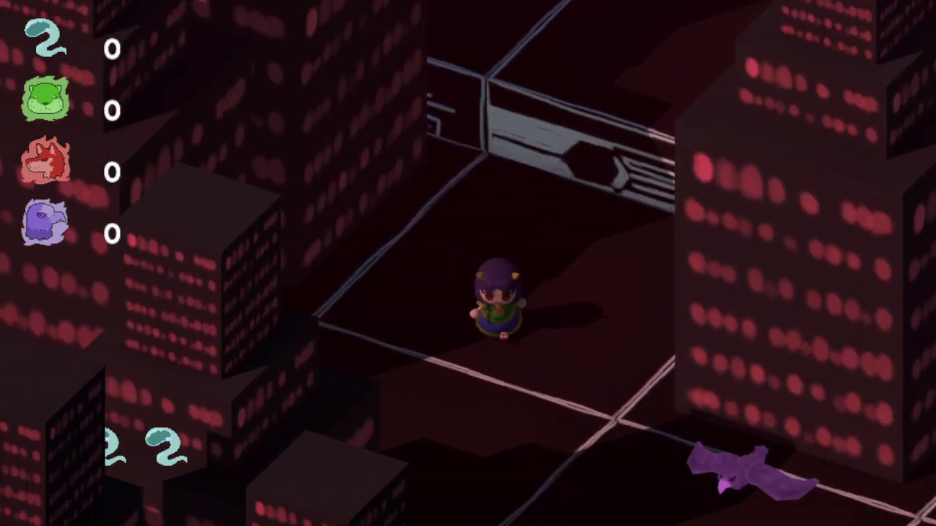
pyautogui.press('Right')
pyautogui.press('Right')
pyautogui.press('Right')
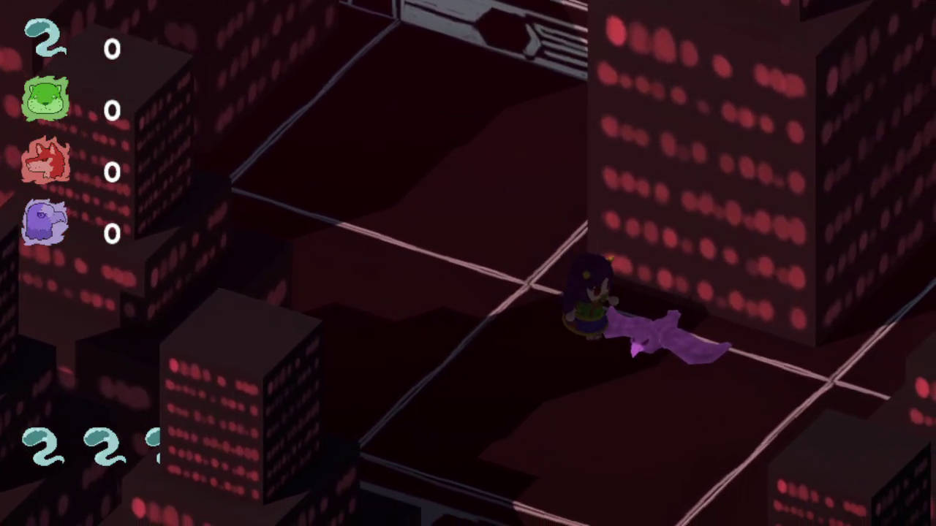
pyautogui.press('Left')
pyautogui.press('Left')
pyautogui.press('Left')
pyautogui.press('Left')
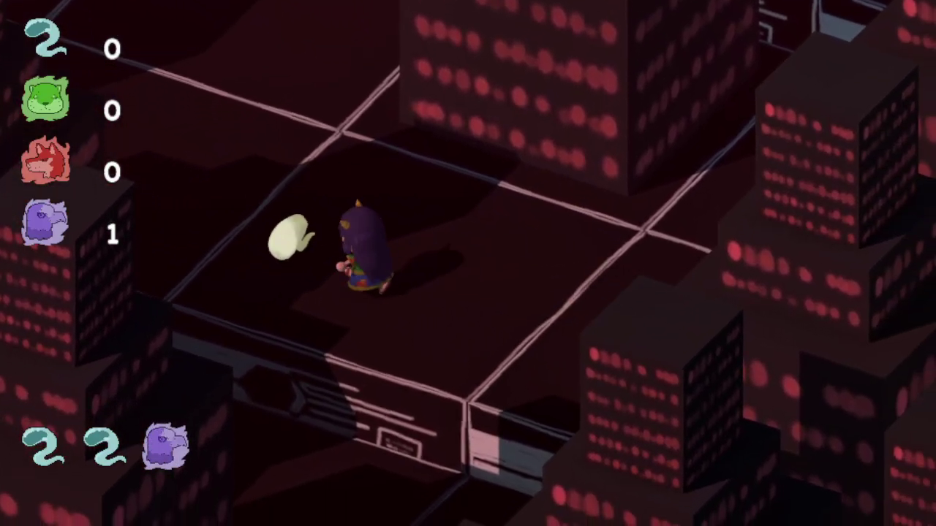
pyautogui.press('Left')
pyautogui.press('Right')
pyautogui.press('Right')
pyautogui.press('Right')
pyautogui.press('Right')
pyautogui.press('Right')
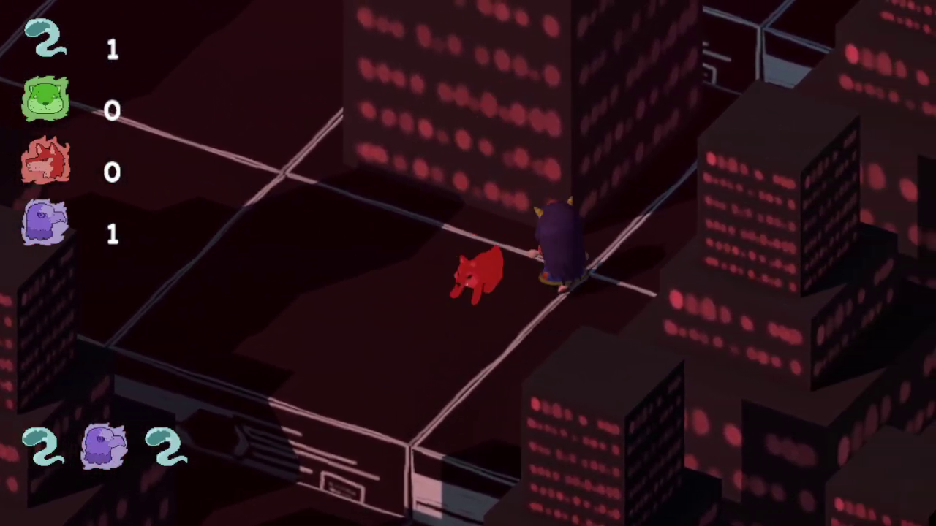
pyautogui.press('Left')
pyautogui.press('Left')
pyautogui.press('Left')
pyautogui.press('Left')
pyautogui.press('Up')
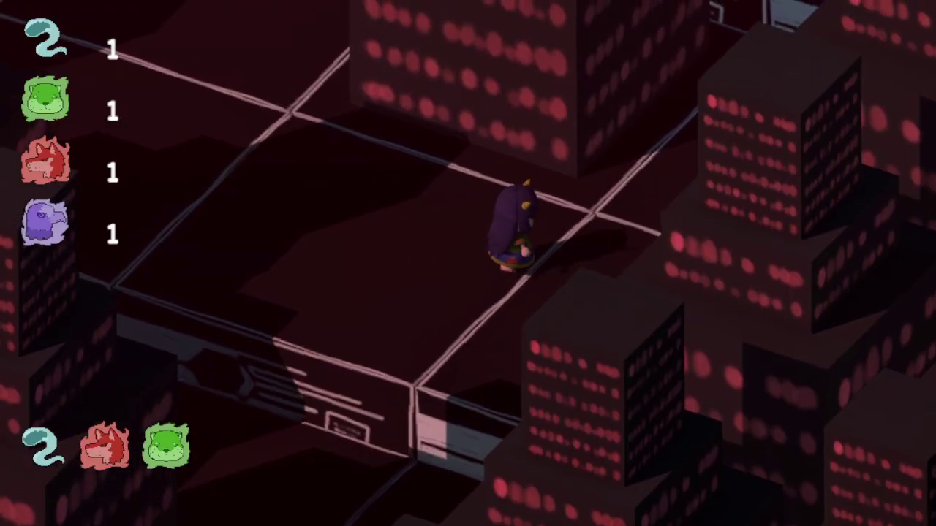
pyautogui.press('Right')
pyautogui.press('Right')
pyautogui.press('Up')
pyautogui.press('Up')
pyautogui.press('Up')
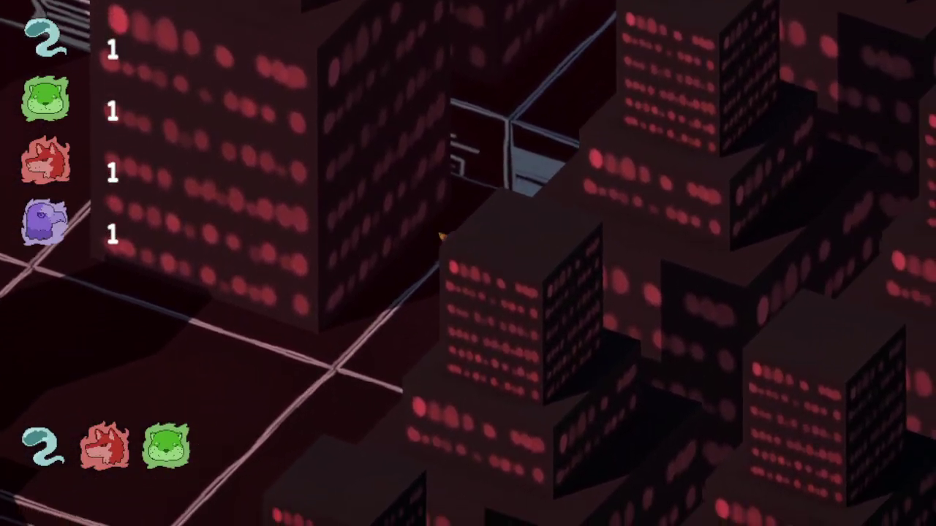
pyautogui.press('Left')
pyautogui.press('Left')
pyautogui.press('Left')
pyautogui.press('Left')
pyautogui.press('Left')
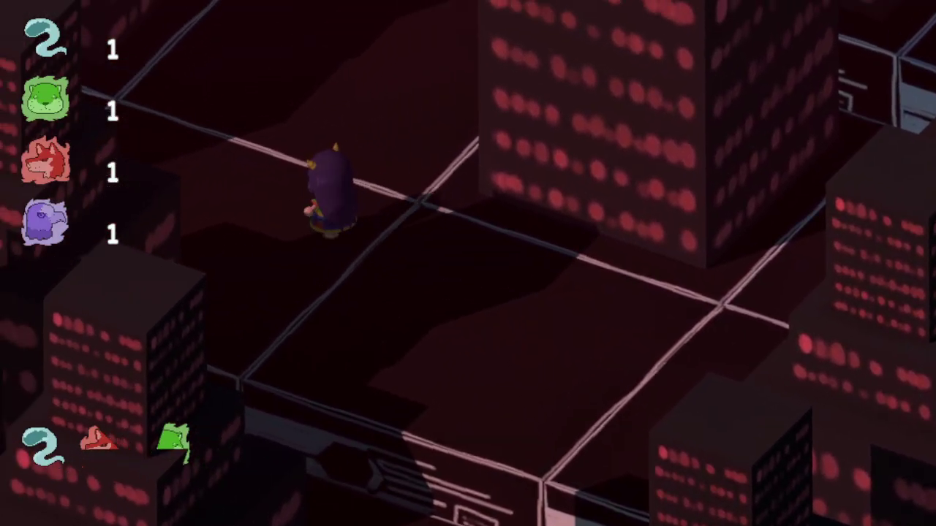
pyautogui.press('Up')
pyautogui.press('Up')
pyautogui.press('Up')
pyautogui.press('Up')
pyautogui.press('Up')
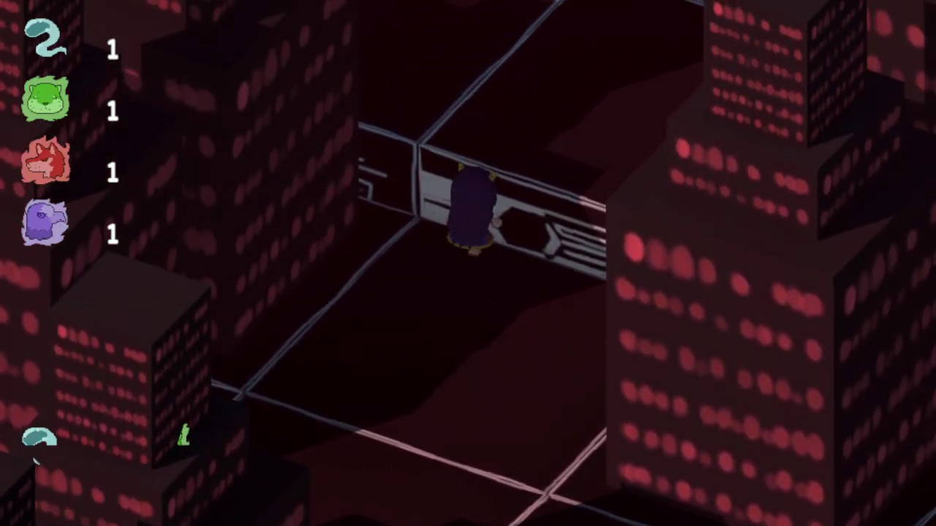
pyautogui.press('Up')
pyautogui.press('Up')
pyautogui.press('Right')
pyautogui.press('Right')
pyautogui.press('Right')
pyautogui.press('Right')
pyautogui.press('Right')
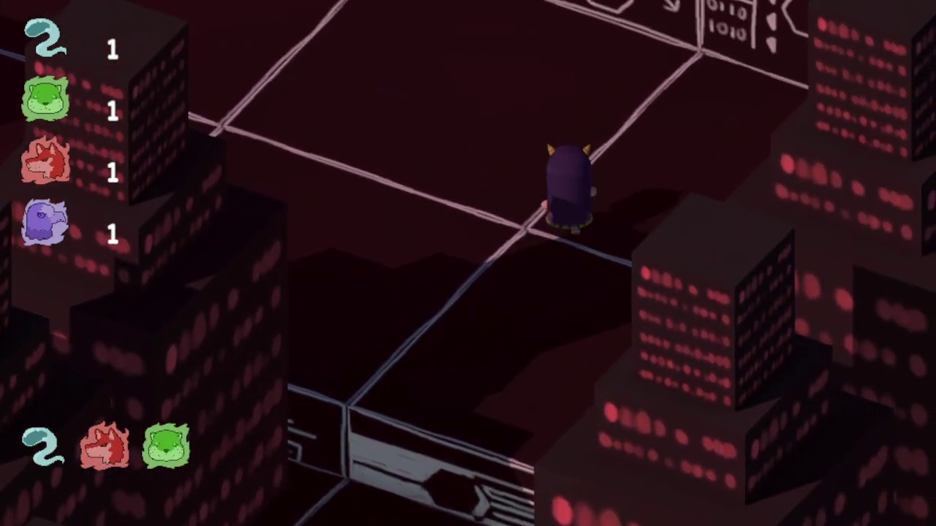
pyautogui.press('Up')
pyautogui.press('Up')
pyautogui.press('Up')
pyautogui.press('Up')
pyautogui.press('Left')
pyautogui.press('Left')
pyautogui.press('Left')
pyautogui.press('Left')
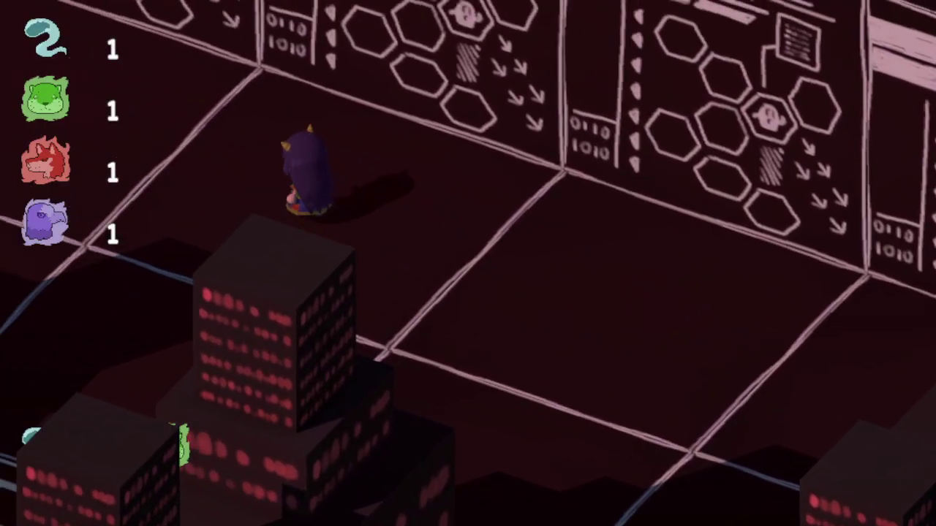
pyautogui.press('Down')
pyautogui.press('Down')
pyautogui.press('Down')
pyautogui.press('Down')
pyautogui.press('Down')
pyautogui.press('Down')
pyautogui.press('Down')
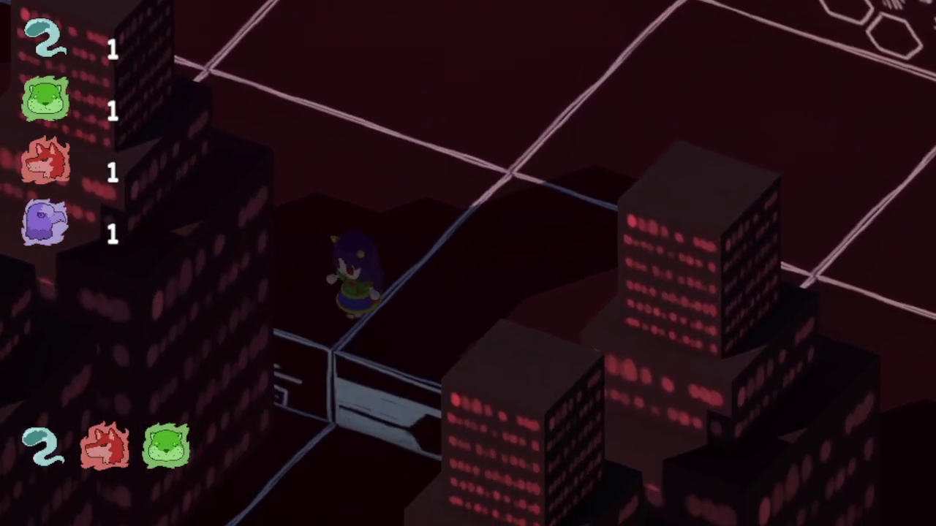
pyautogui.press('Down')
pyautogui.press('Down')
pyautogui.press('Down')
pyautogui.press('Down')
pyautogui.press('Down')
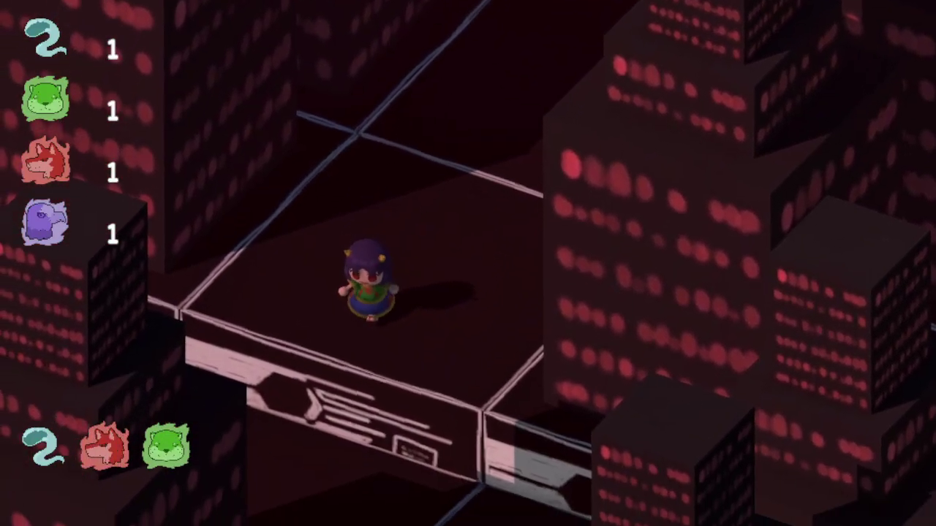
pyautogui.press('Down')
pyautogui.press('Down')
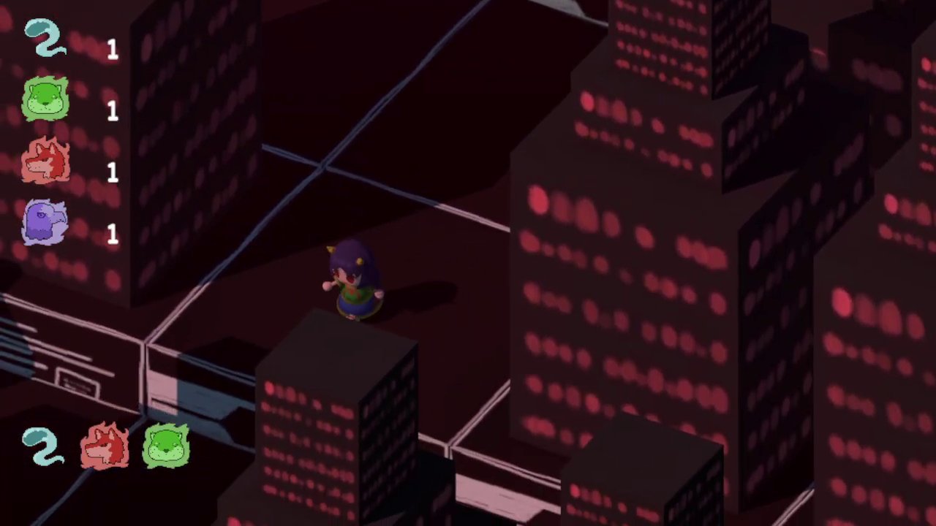
pyautogui.press('Down')
pyautogui.press('Down')
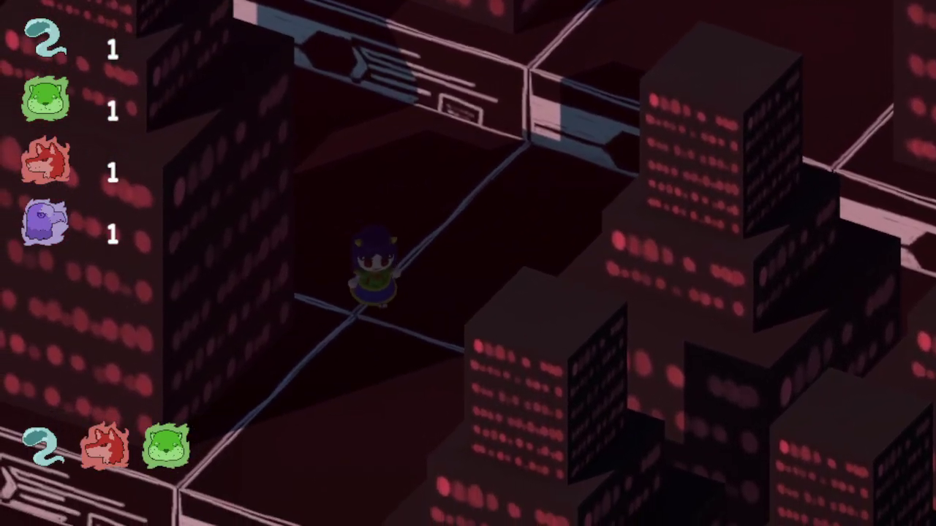
pyautogui.press('Down')
pyautogui.press('Down')
pyautogui.press('Down')
pyautogui.press('Down')
pyautogui.press('Left')
pyautogui.press('Left')
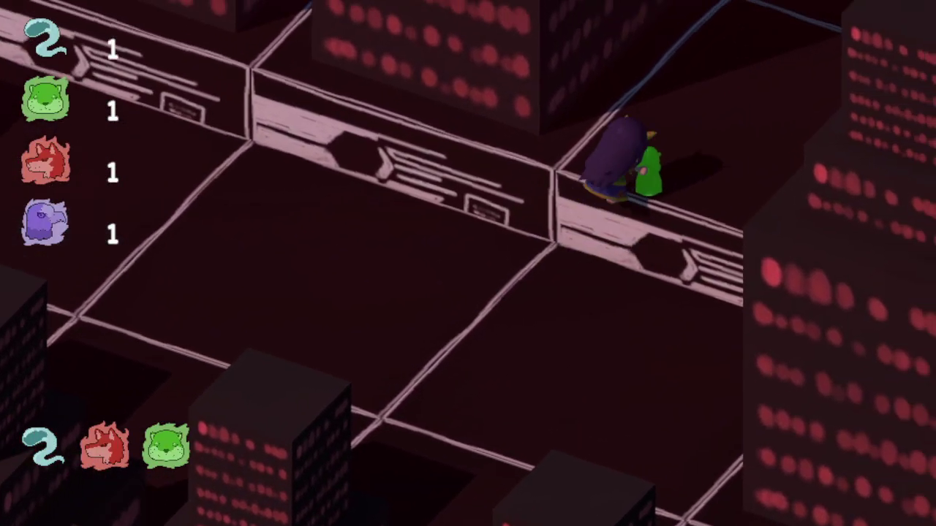
pyautogui.press('Left')
pyautogui.press('Down')
pyautogui.press('Down')
pyautogui.press('Left')
pyautogui.press('Left')
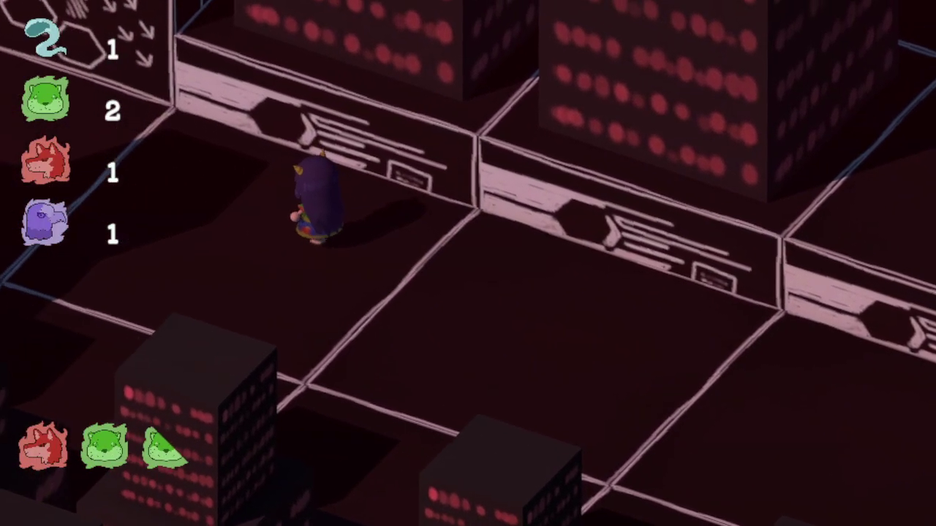
pyautogui.press('Left')
pyautogui.press('Left')
pyautogui.press('Left')
pyautogui.press('Left')
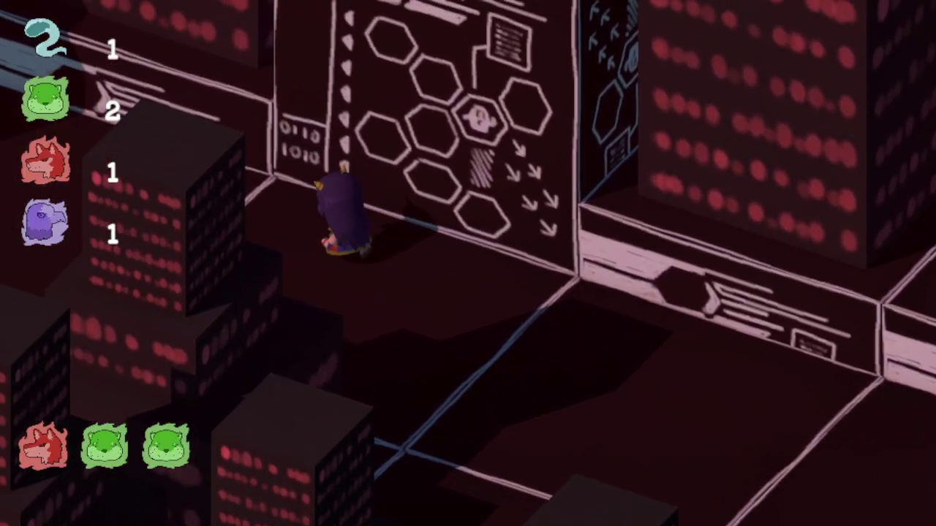
pyautogui.press('Up')
pyautogui.press('Up')
pyautogui.press('Up')
pyautogui.press('Down')
pyautogui.press('Down')
pyautogui.press('Down')
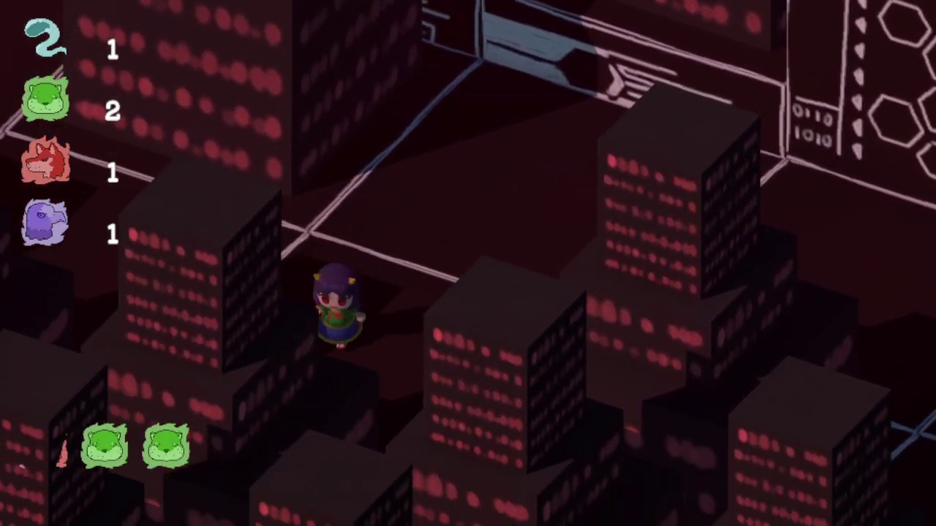
pyautogui.press('Down')
pyautogui.press('Down')
pyautogui.press('Down')
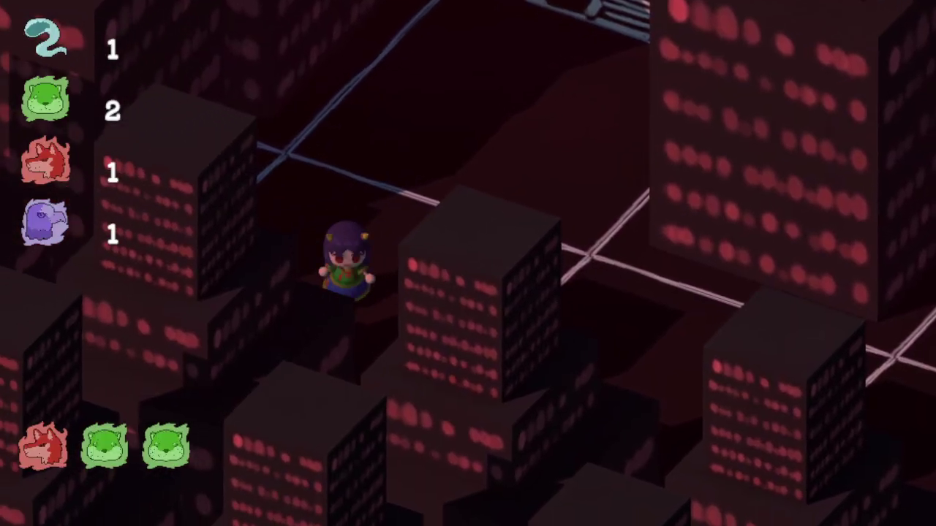
pyautogui.press('Up')
pyautogui.press('Up')
pyautogui.press('Up')
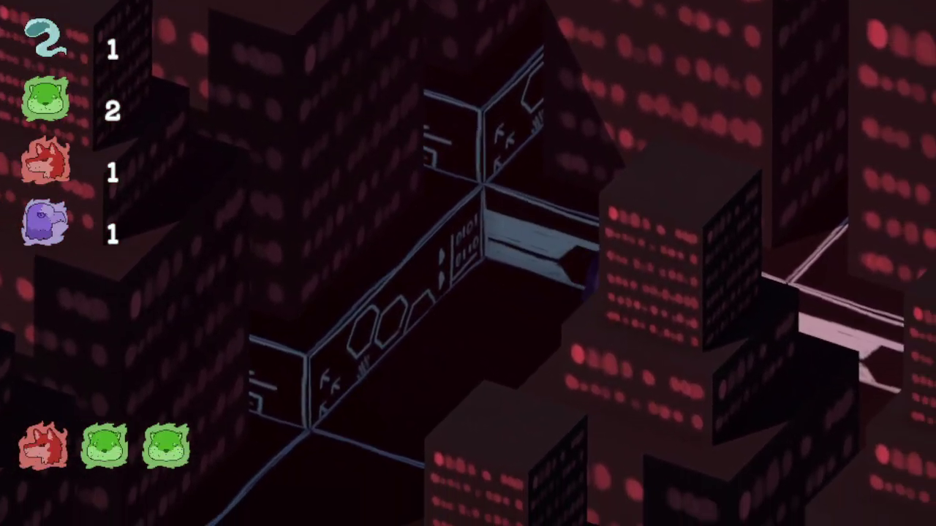
pyautogui.press('Right')
pyautogui.press('Right')
pyautogui.press('Right')
pyautogui.press('Right')
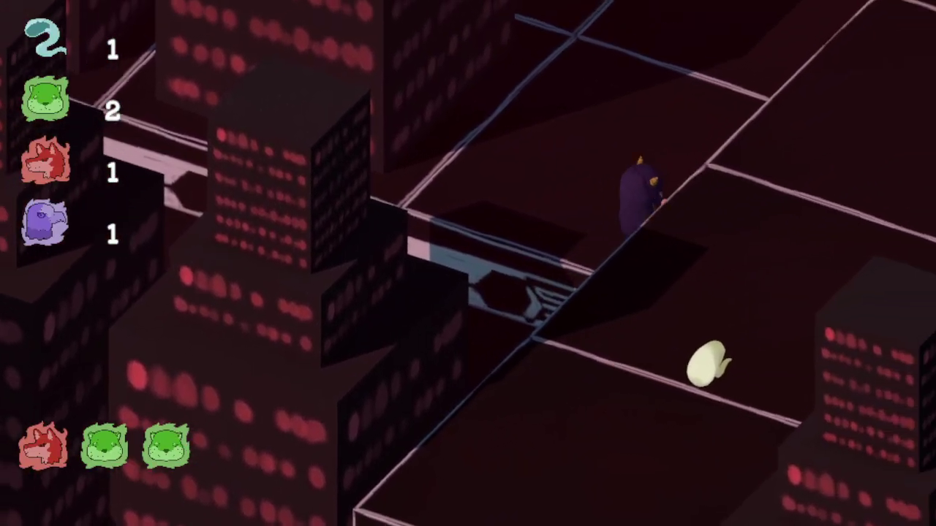
pyautogui.press('Right')
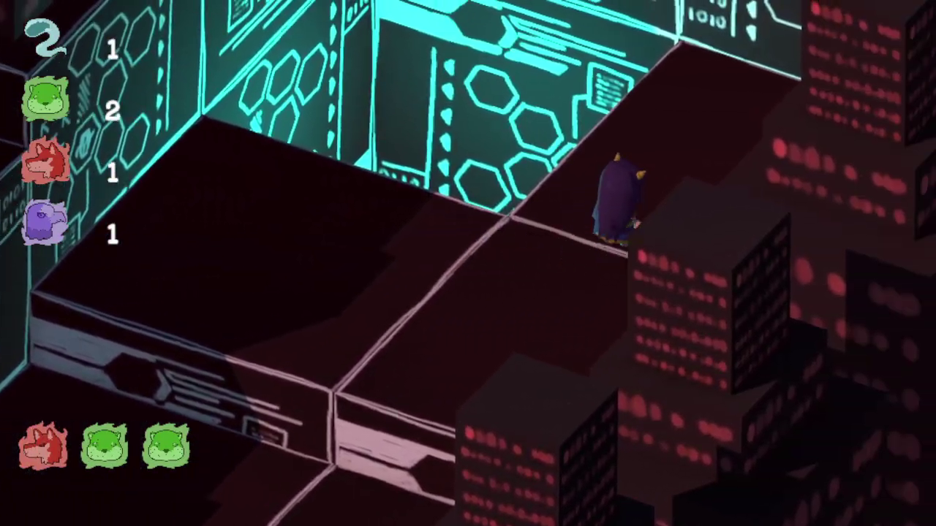
pyautogui.press('Up')
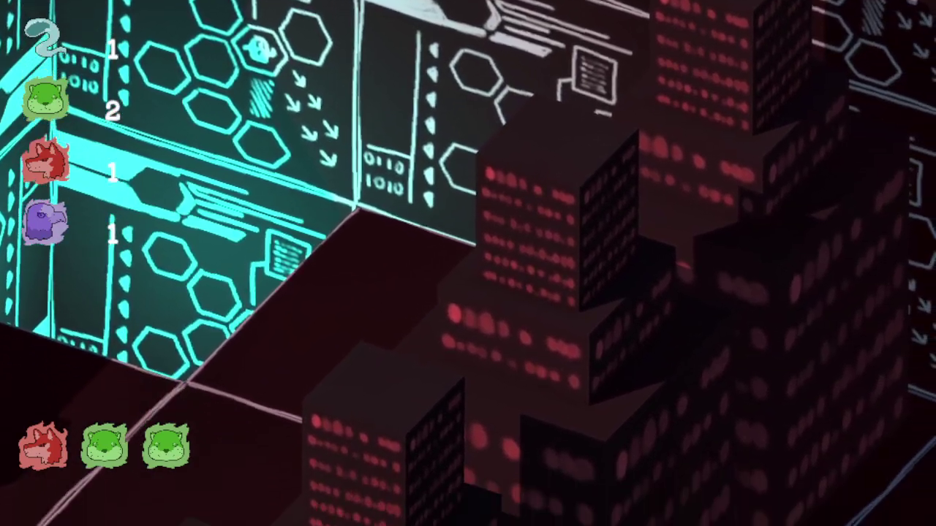
pyautogui.press('Down')
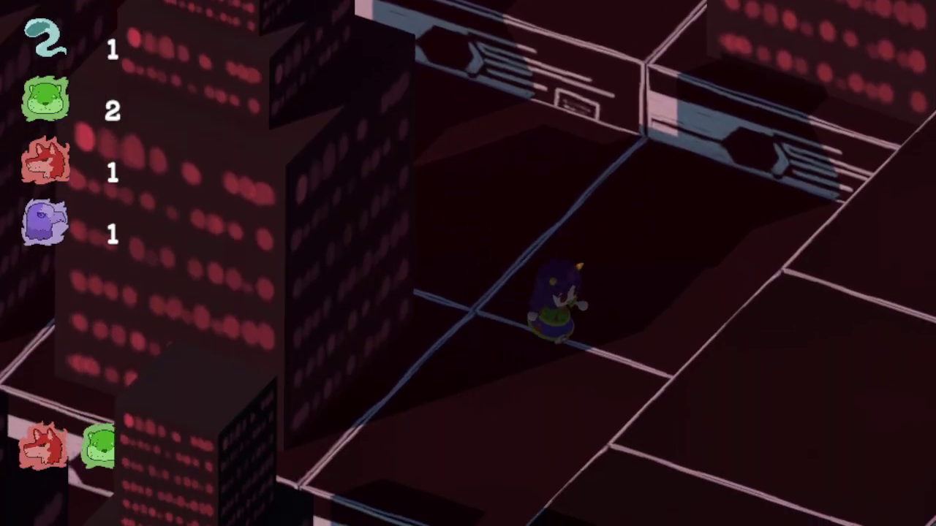
pyautogui.press('Down')
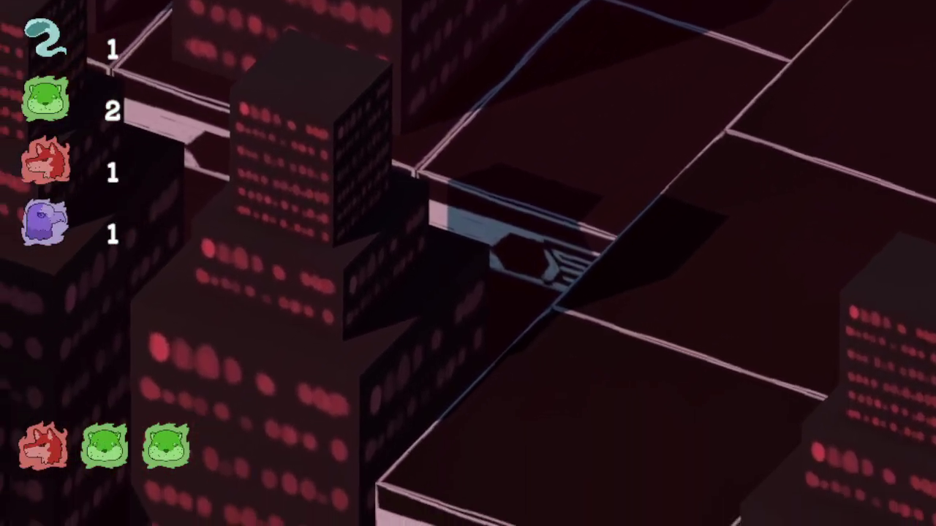